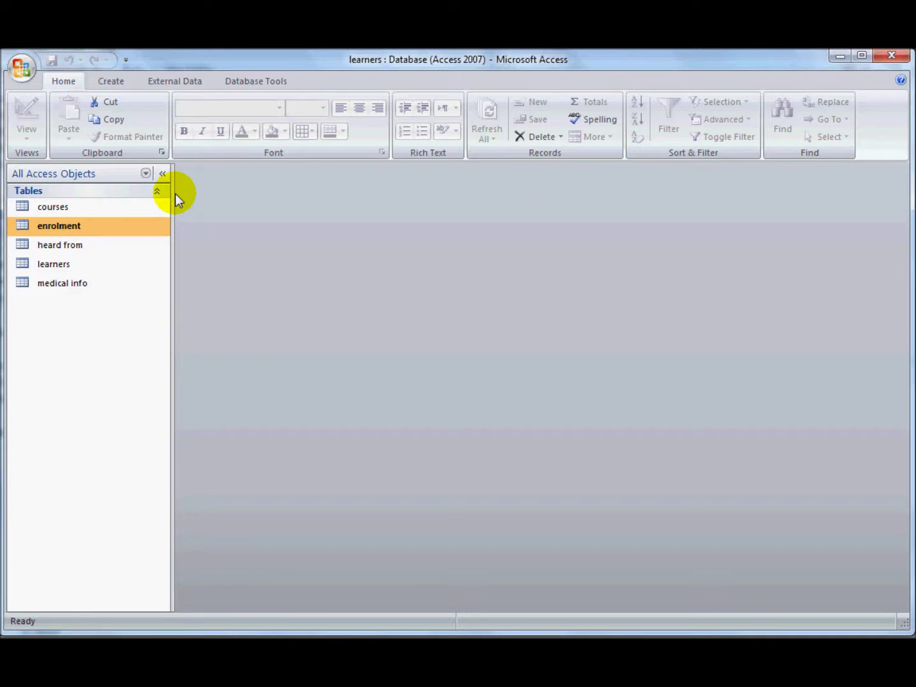
Open Relationships from Database Tools and bring up the layout's shortcut menu
click(248, 79)
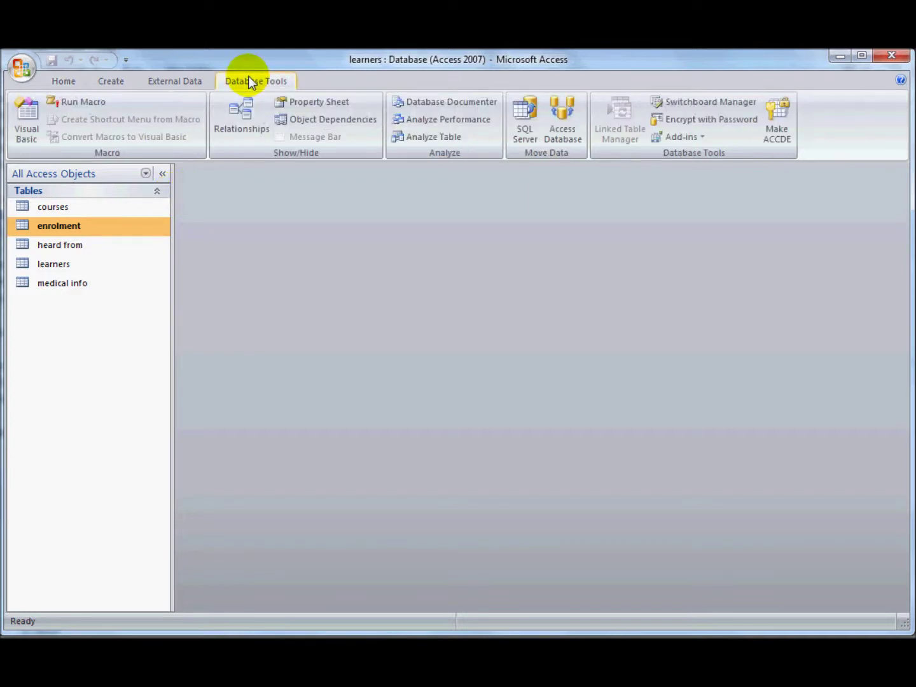
click(246, 119)
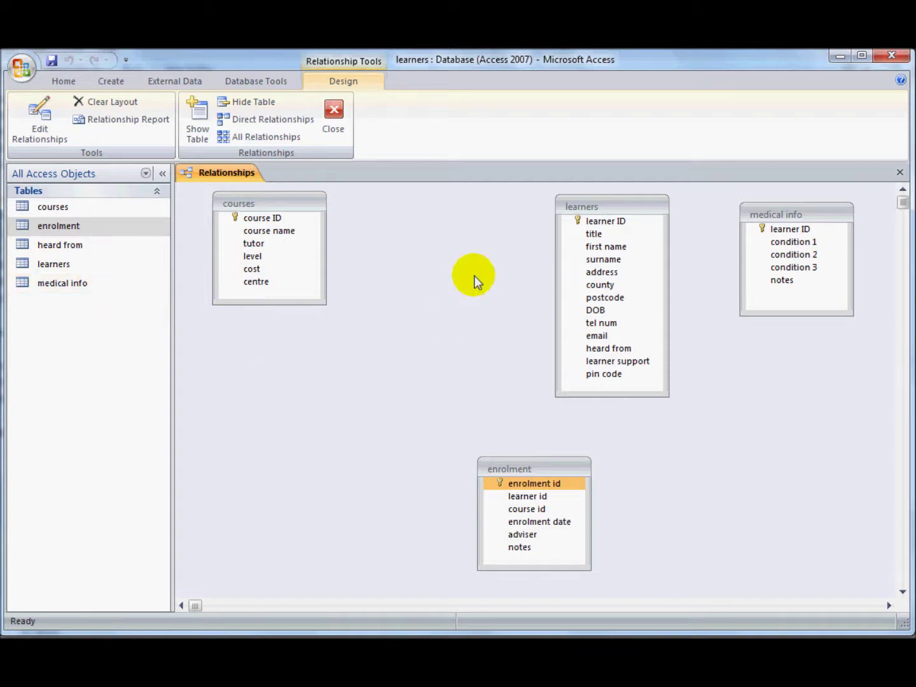
right_click(446, 224)
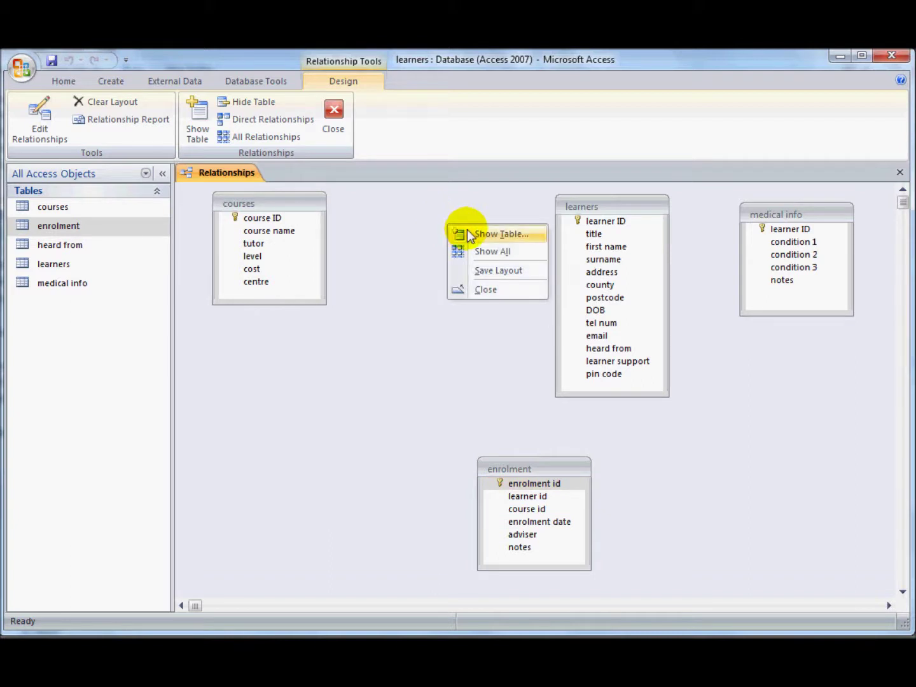
click(468, 232)
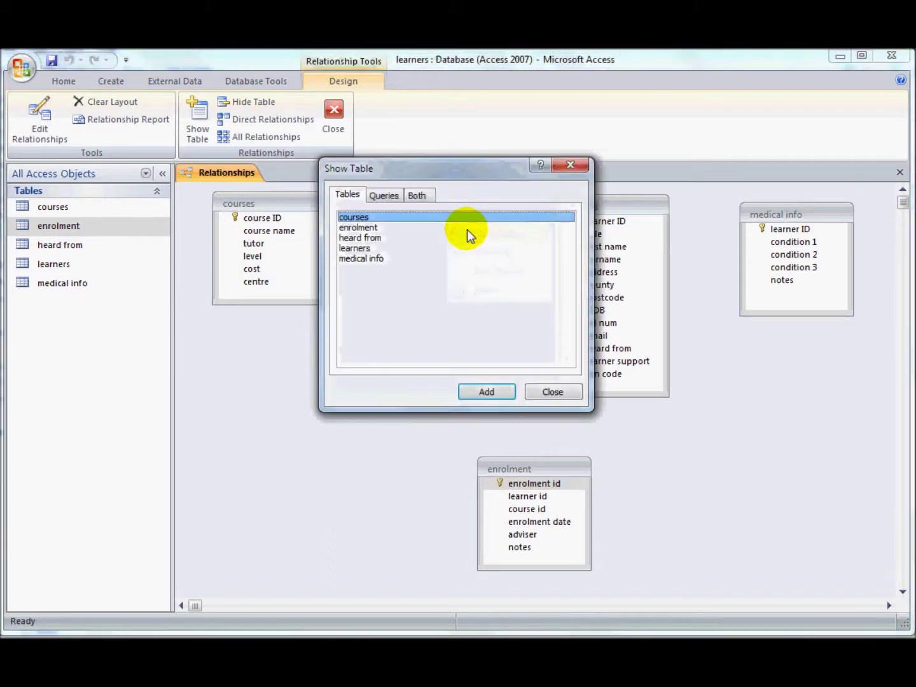
click(358, 239)
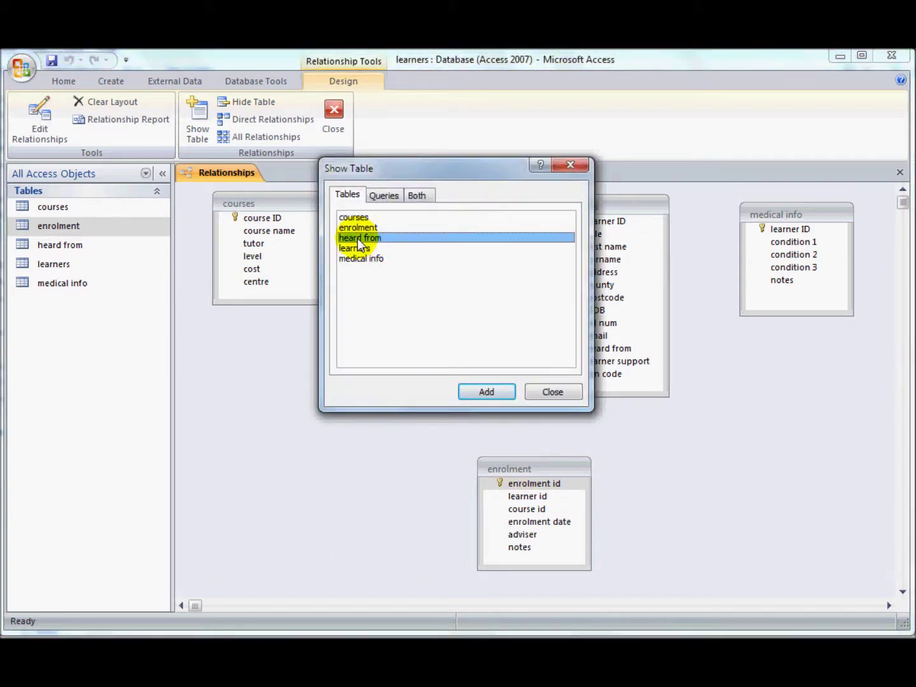
click(495, 391)
click(542, 390)
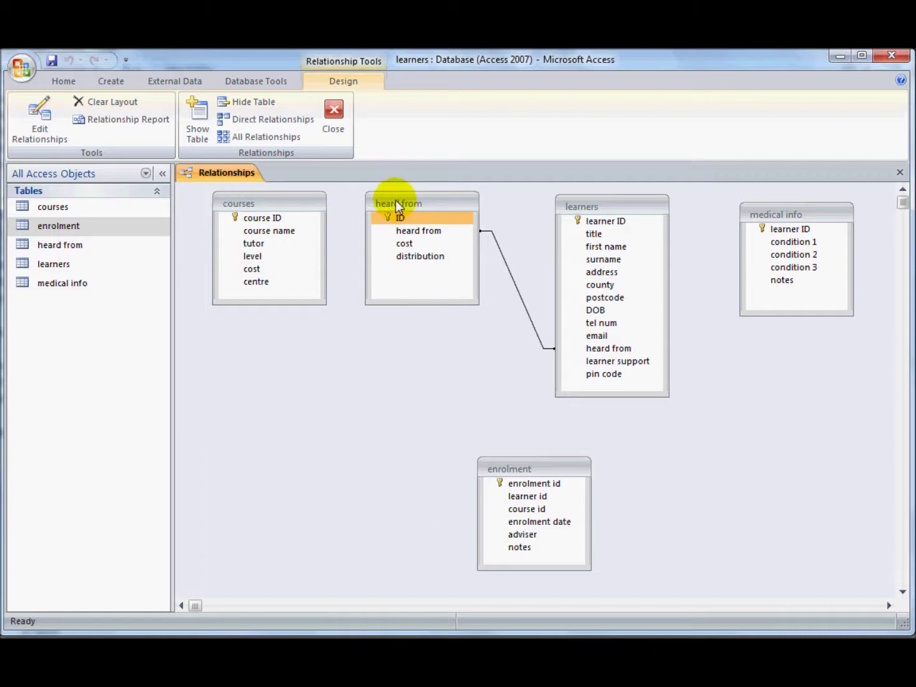
key(Delete)
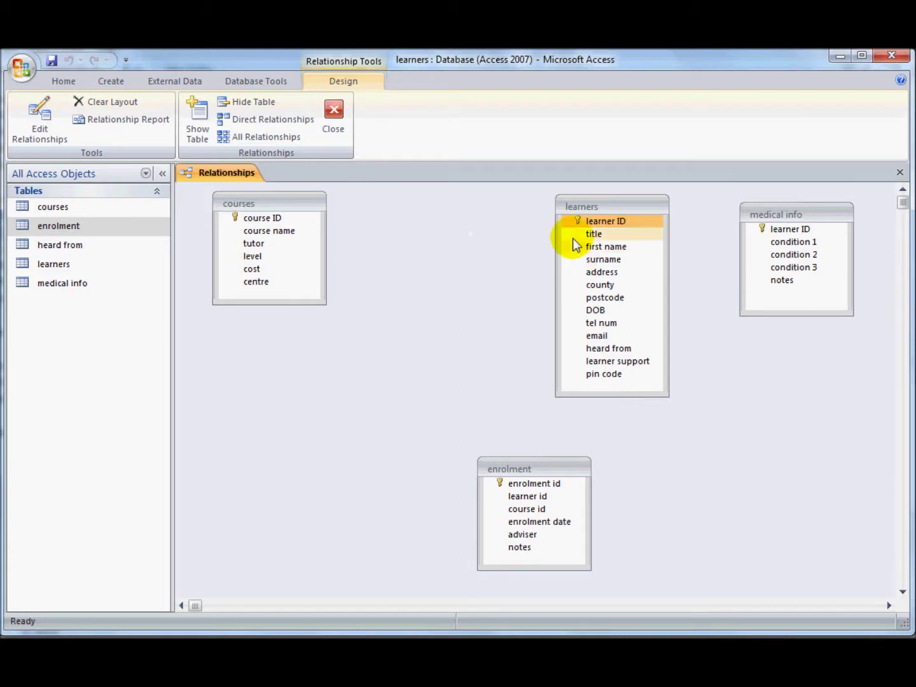
Join learner ID in learners to learner ID in medical info and create the relationship
drag(579, 219, 763, 231)
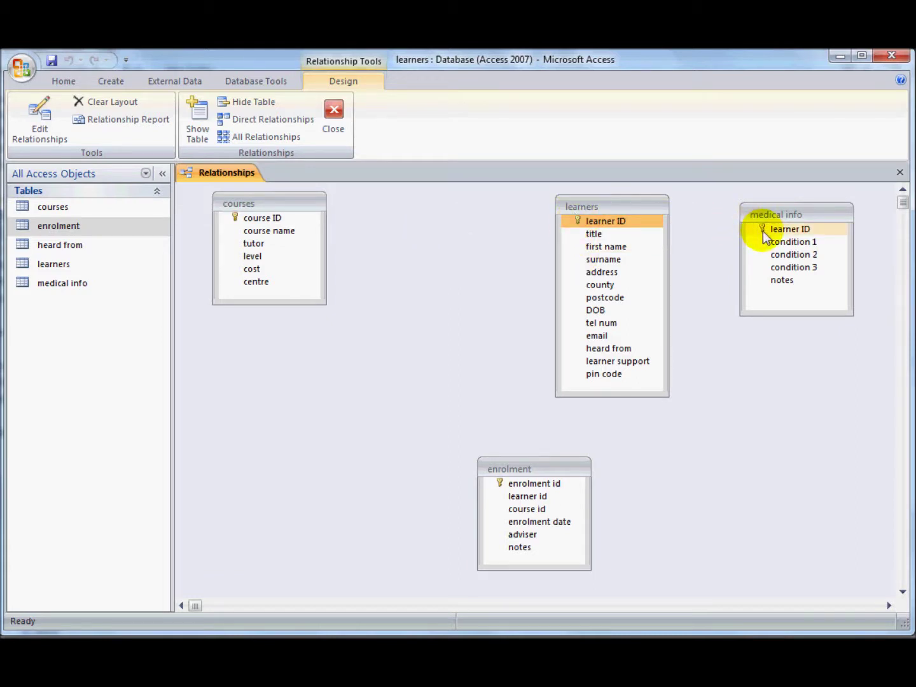
mouse_move(763, 232)
mouse_down()
mouse_move(635, 238)
mouse_move(604, 221)
mouse_move(614, 377)
mouse_move(664, 330)
mouse_move(724, 306)
mouse_move(776, 229)
mouse_move(779, 284)
mouse_move(773, 212)
mouse_move(782, 280)
mouse_move(782, 287)
mouse_move(660, 257)
mouse_move(629, 238)
mouse_move(631, 224)
mouse_move(775, 229)
mouse_move(609, 225)
mouse_move(618, 219)
mouse_move(764, 234)
mouse_up()
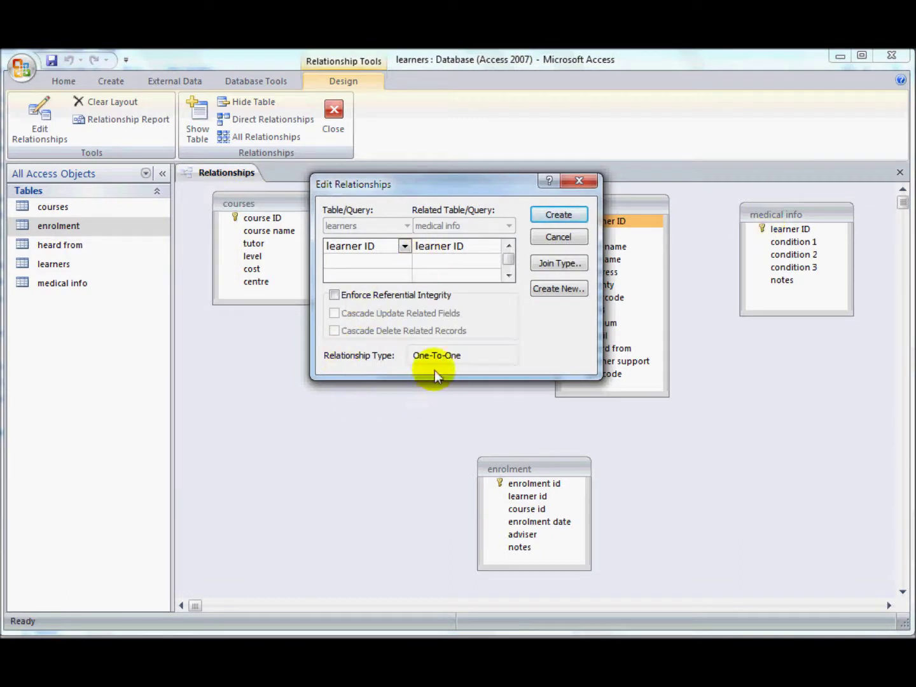
click(543, 217)
click(593, 222)
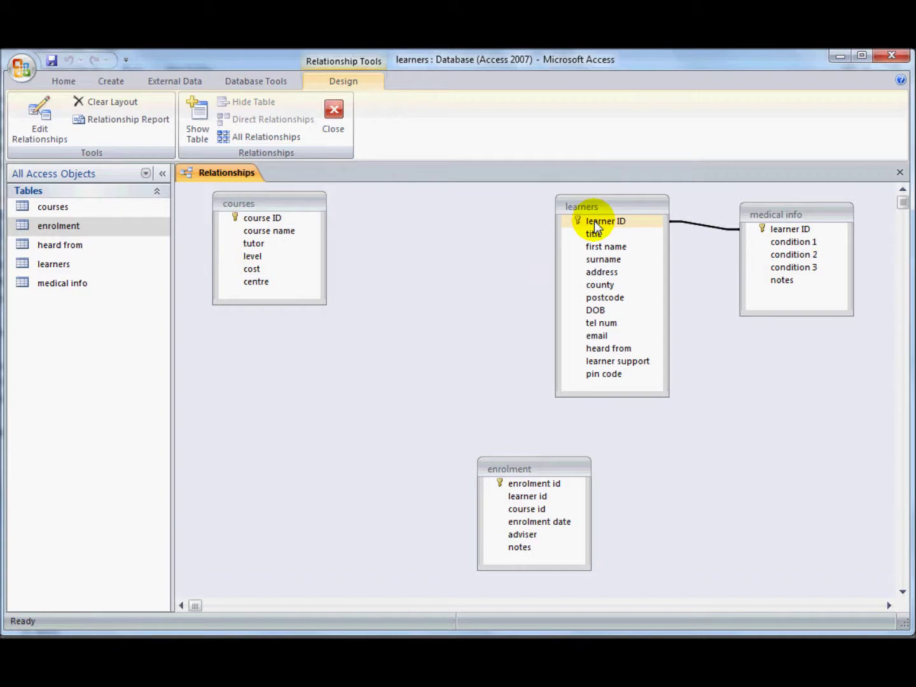
click(762, 229)
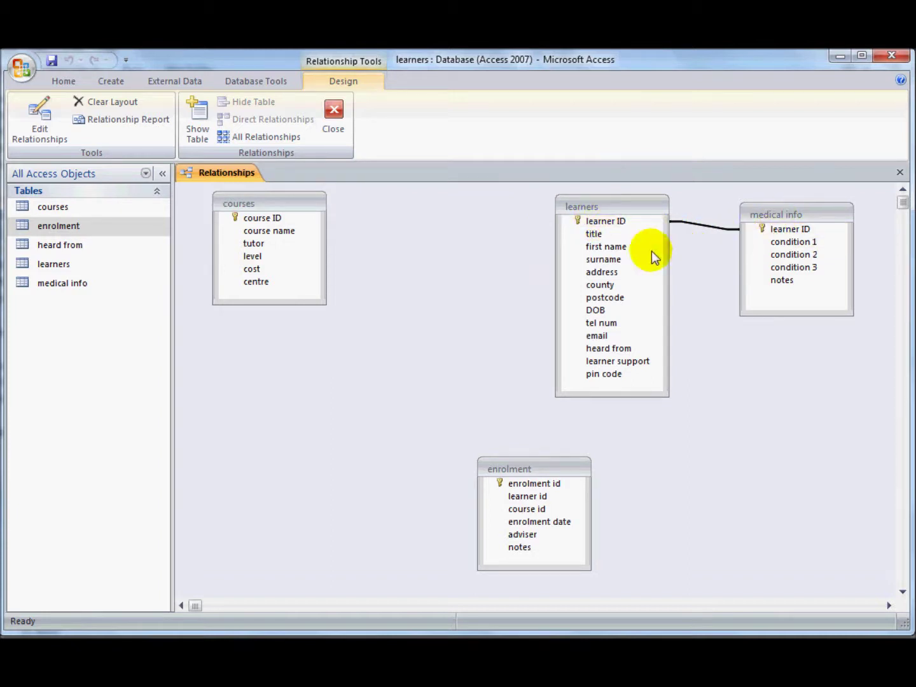
click(600, 222)
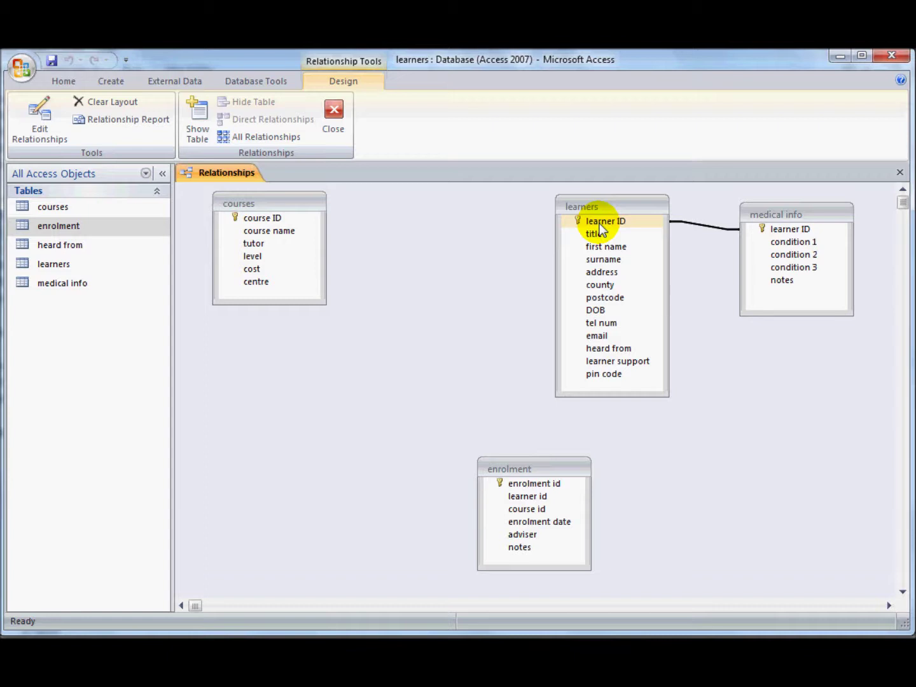
click(249, 218)
click(620, 296)
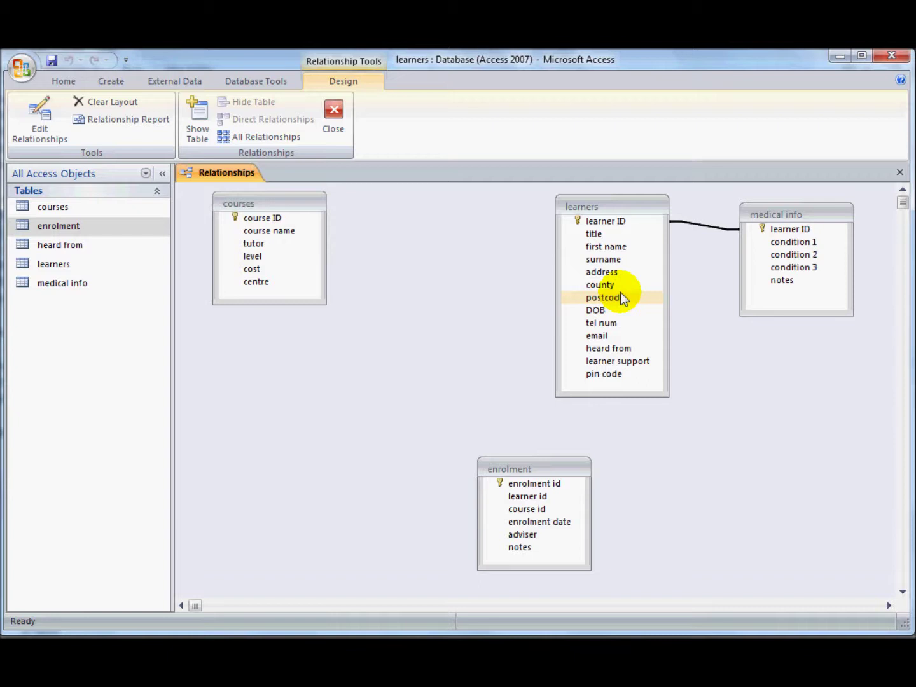
click(229, 225)
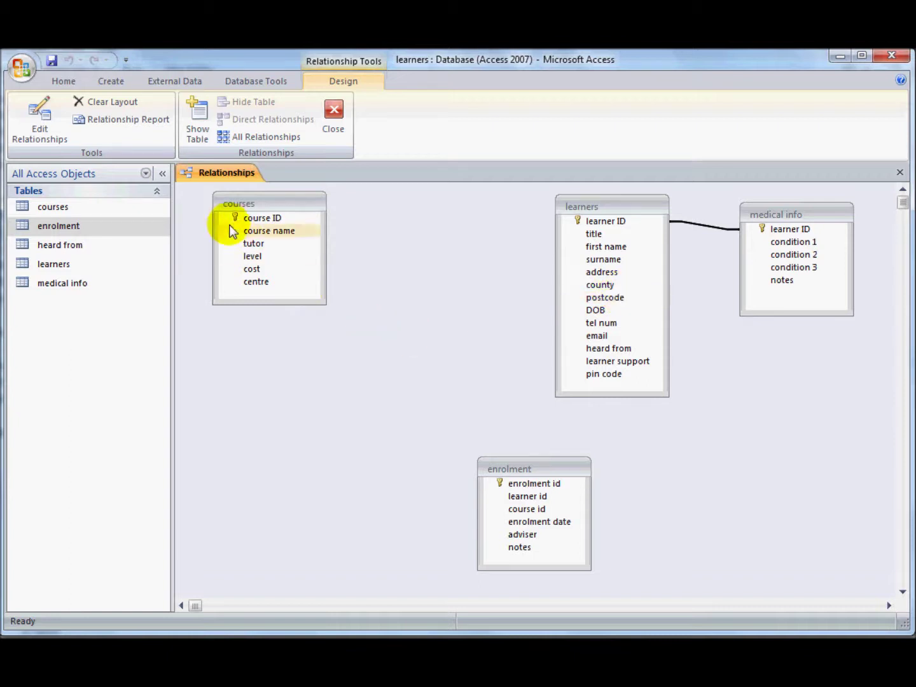
click(231, 221)
click(625, 261)
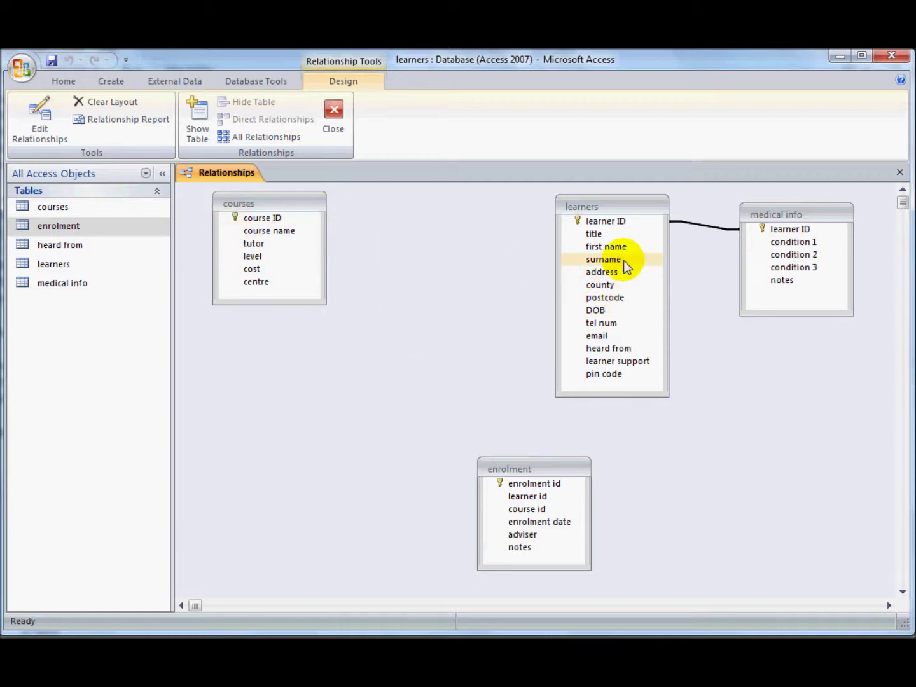
click(613, 247)
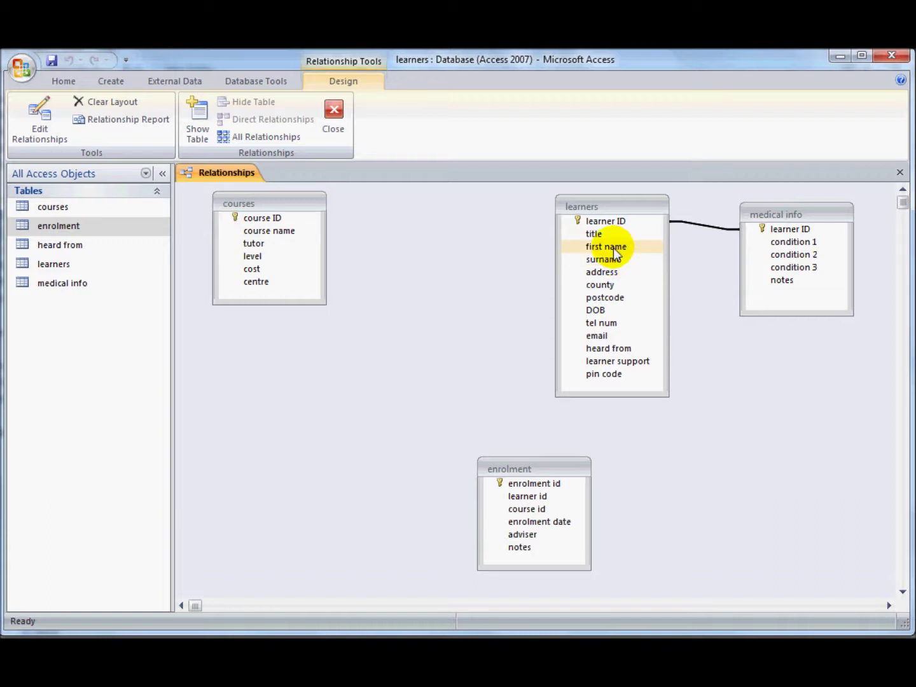
click(275, 255)
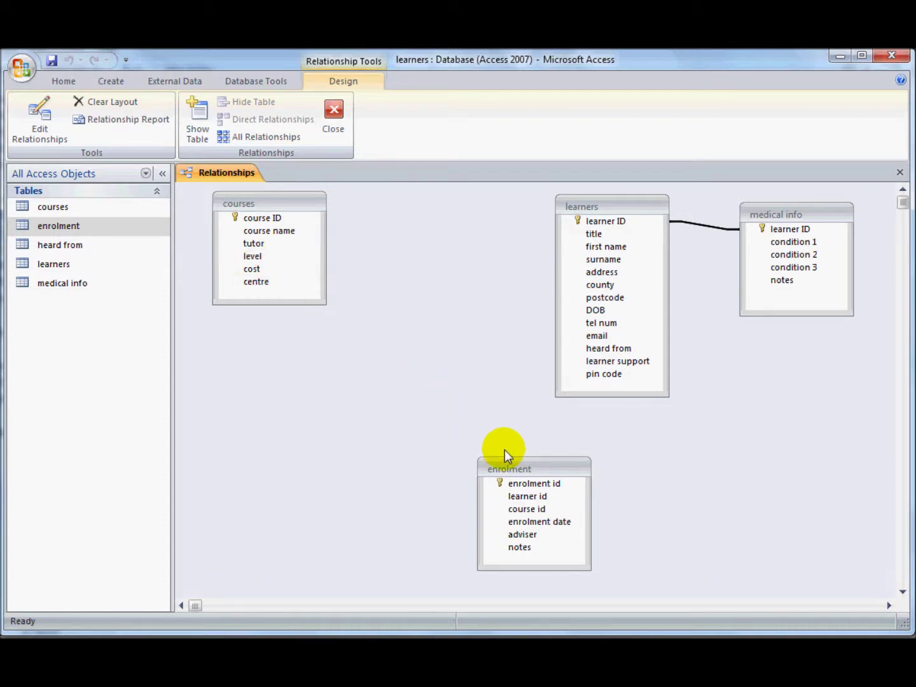
Move enrolment beside courses, then join course ID to enrolment's course id
drag(534, 464, 443, 204)
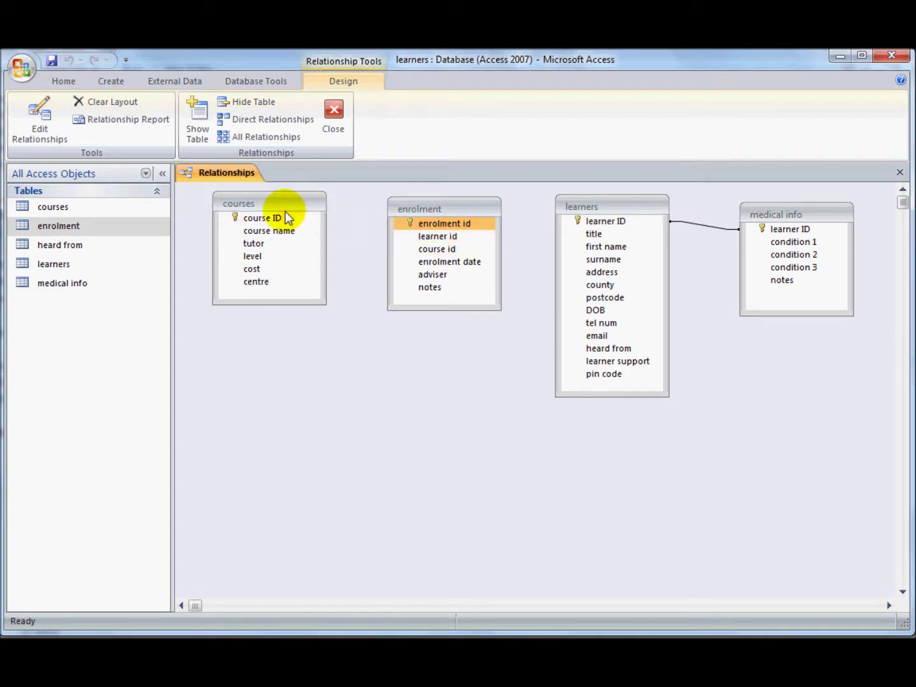
drag(280, 218, 418, 249)
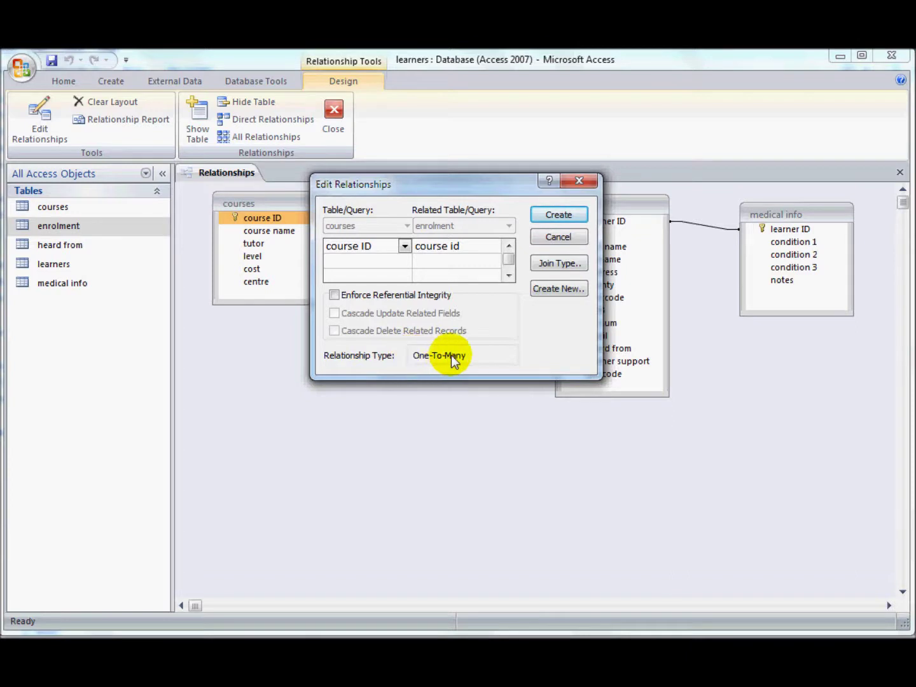
click(558, 215)
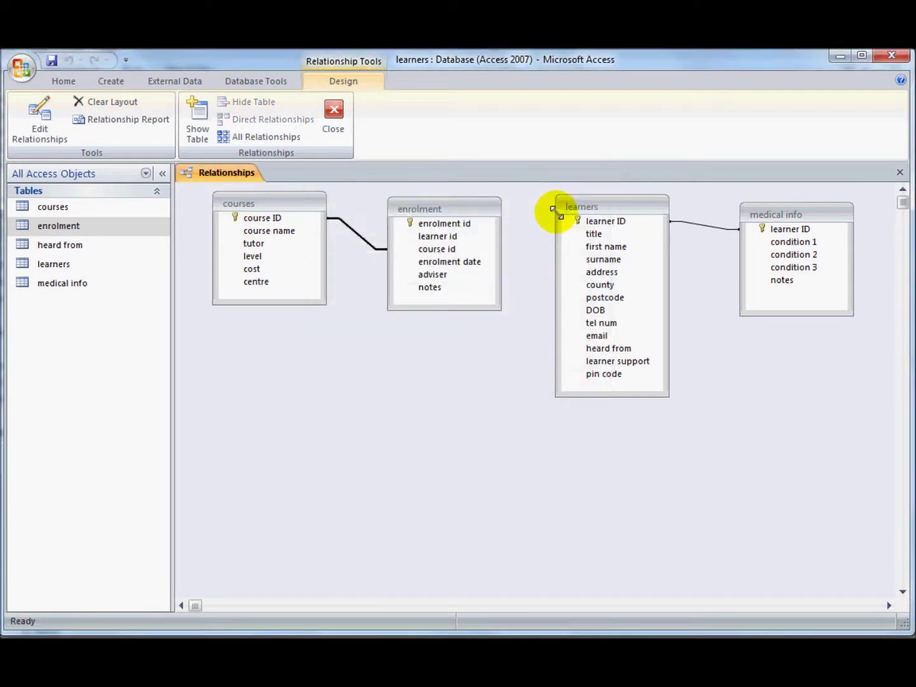
Join learner ID in learners to enrolment's learner id and create the relationship
click(573, 223)
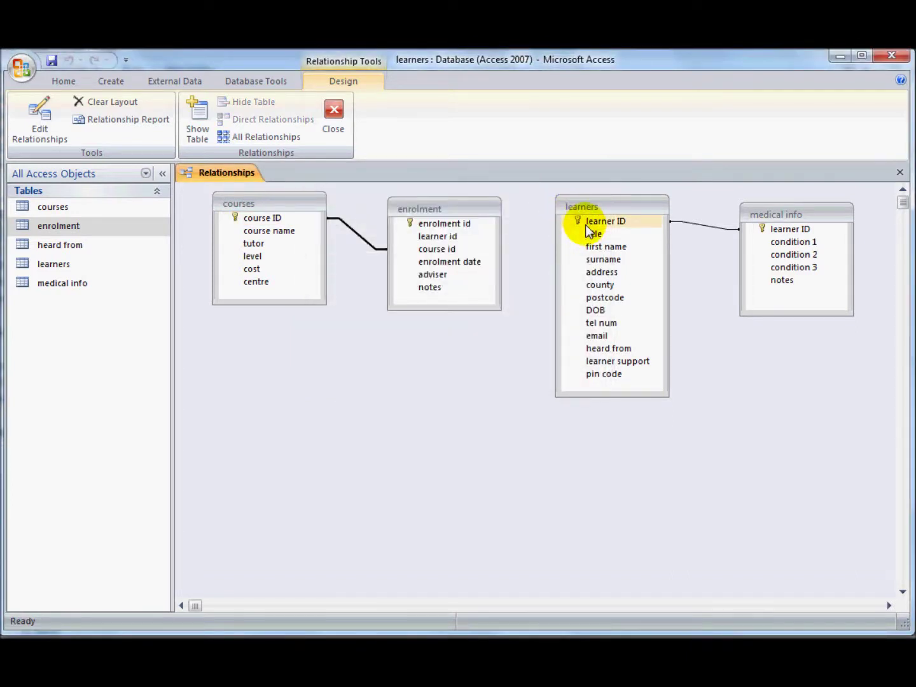
drag(587, 226, 447, 237)
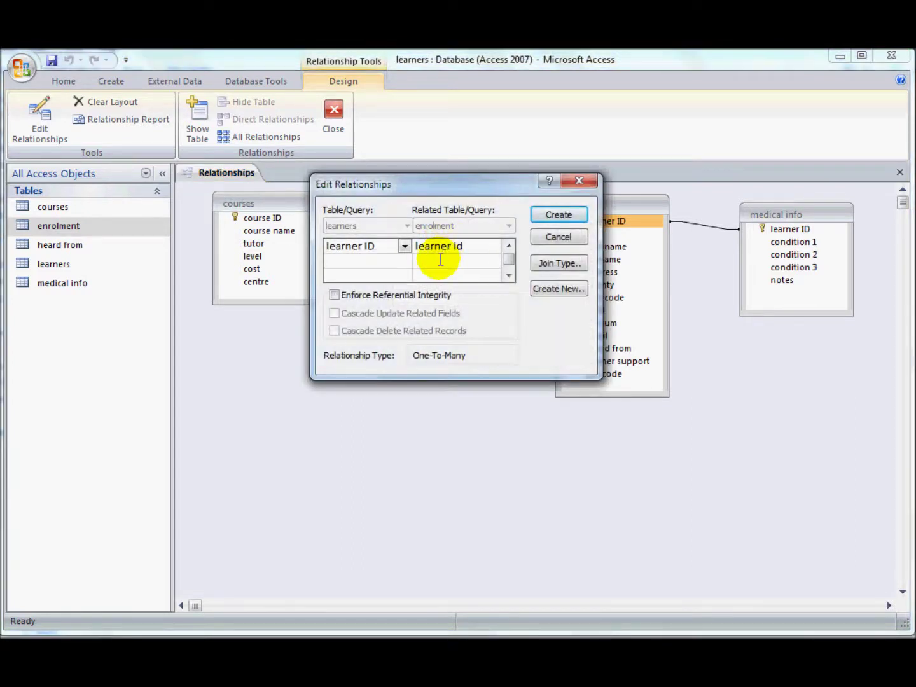
click(556, 215)
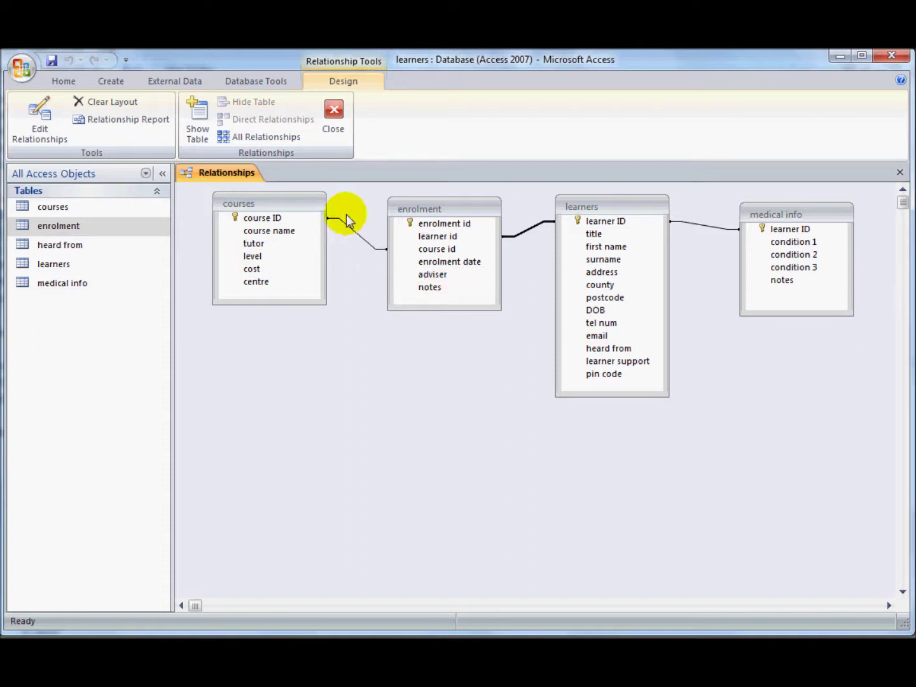
Open the Edit Relationships dialog for the courses–enrolment join line
double_click(356, 232)
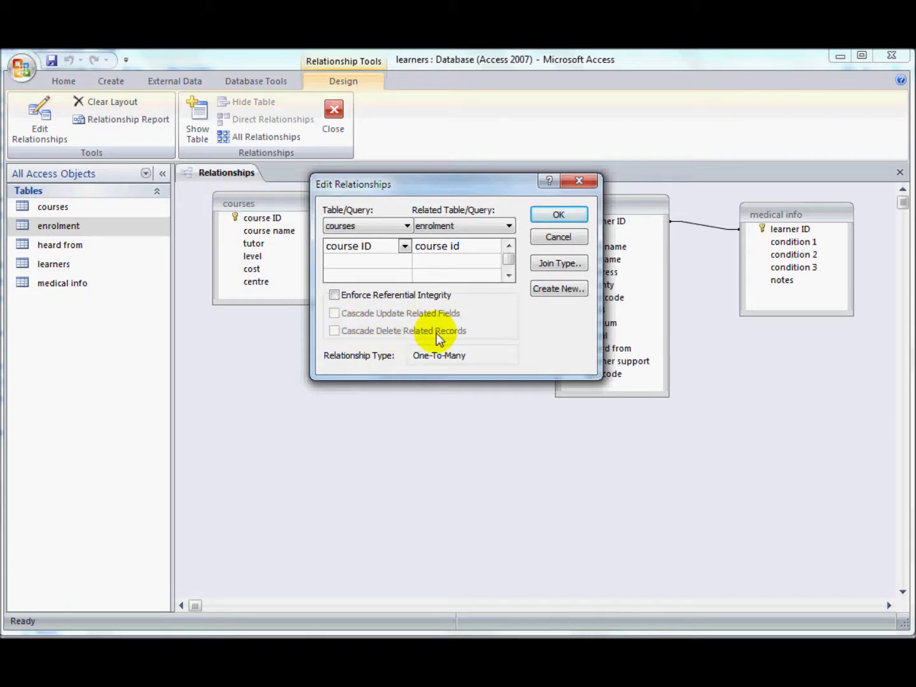
Tick Enforce Referential Integrity and move the dialog down to reveal the tables
click(334, 295)
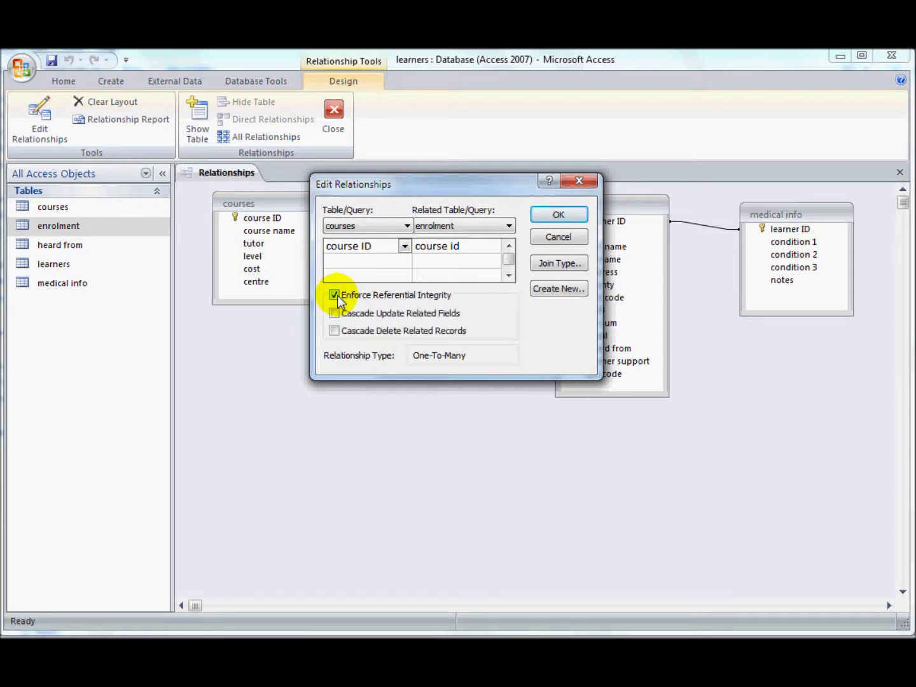
drag(346, 186, 316, 391)
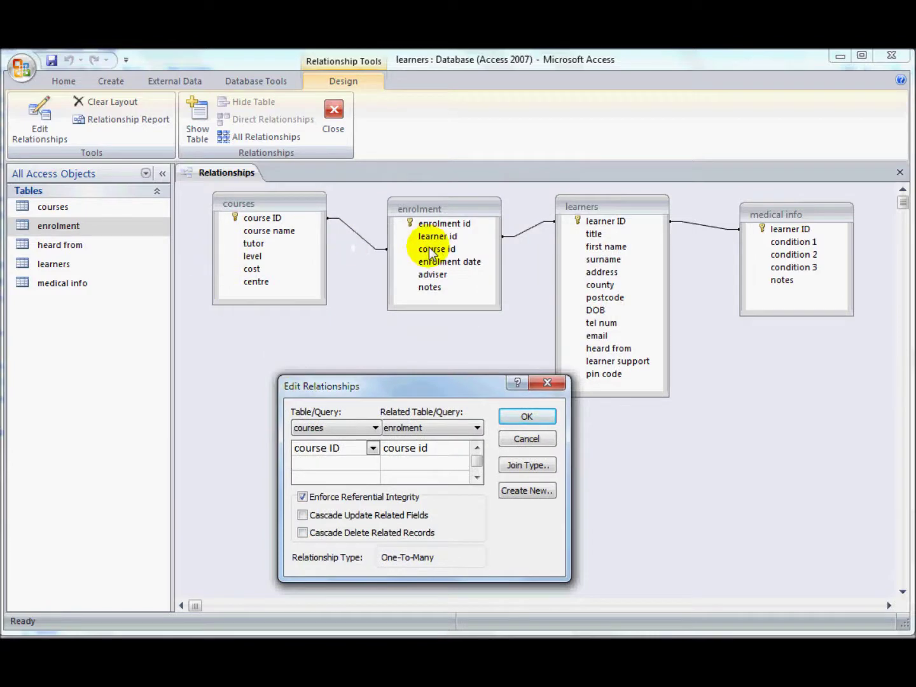